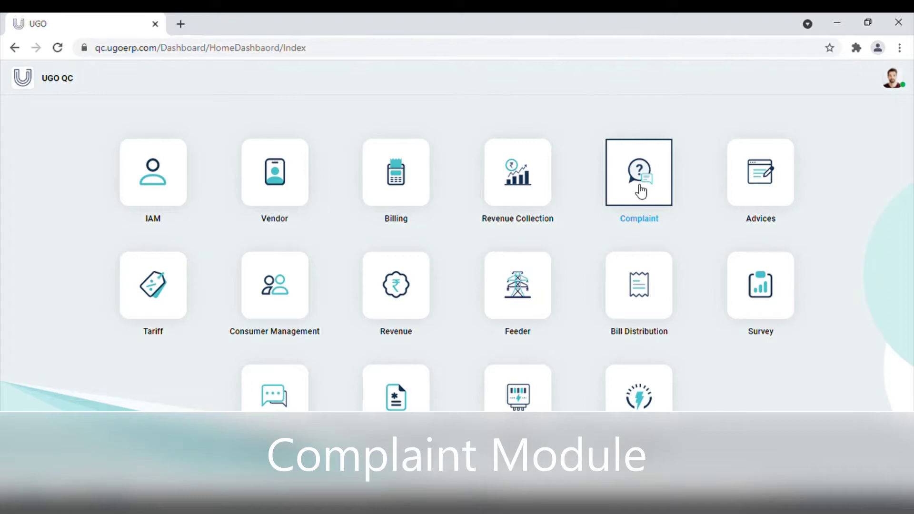
# - Open the Complaint module's dashboard and examine the closed-this-month and today's complaint figures
pyautogui.click(640, 192)
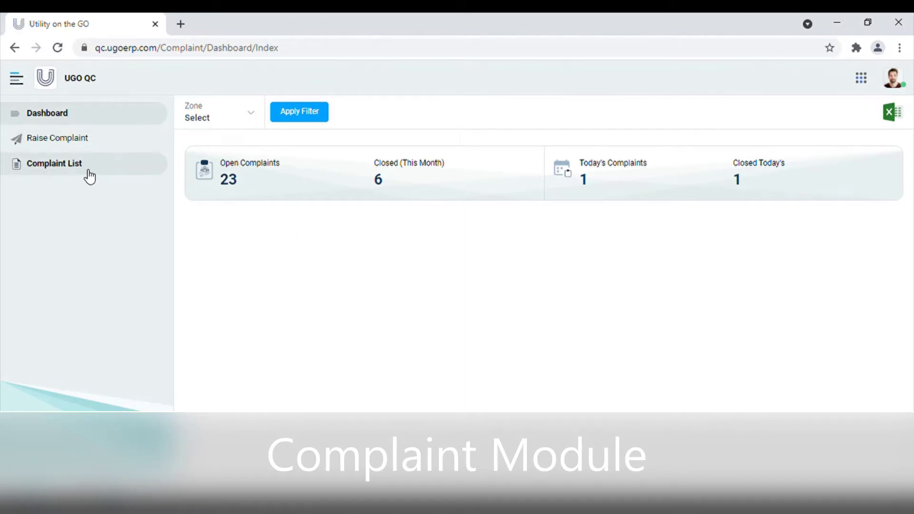
pyautogui.click(96, 122)
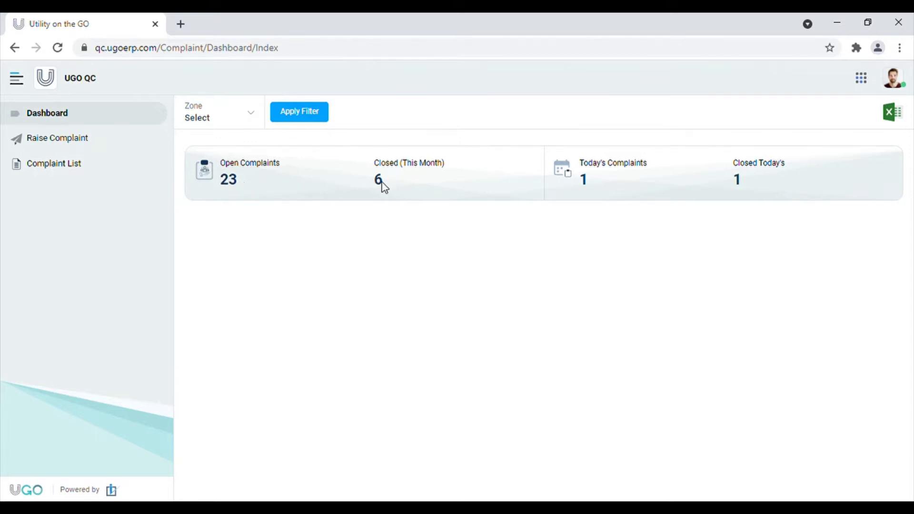
pyautogui.moveTo(384, 184); pyautogui.dragTo(373, 187)
pyautogui.moveTo(593, 184); pyautogui.dragTo(579, 189)
# - Filter the dashboard by zone Bharatpur, circle Bharatpur City and division EAST Sub-Division, and reset the filter after viewing
pyautogui.click(234, 121)
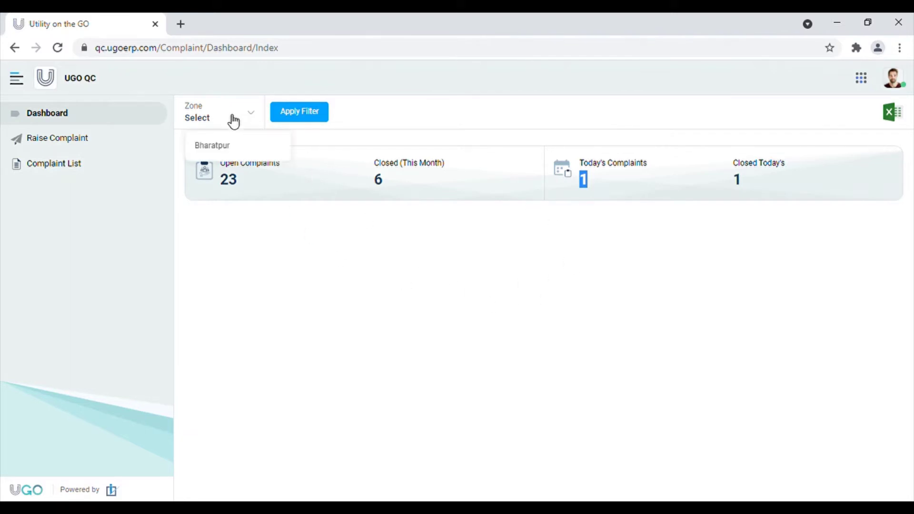
pyautogui.click(236, 147)
pyautogui.click(304, 123)
pyautogui.click(310, 149)
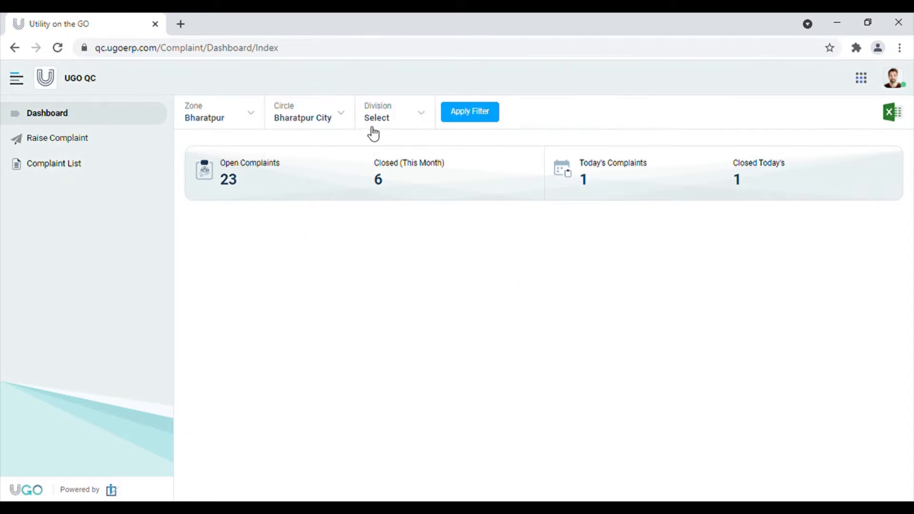
pyautogui.click(386, 123)
pyautogui.click(391, 146)
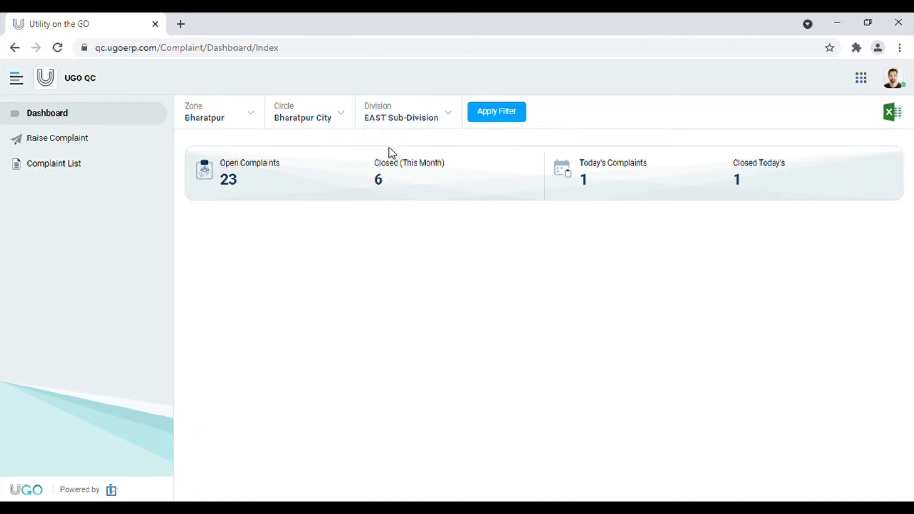
pyautogui.click(501, 117)
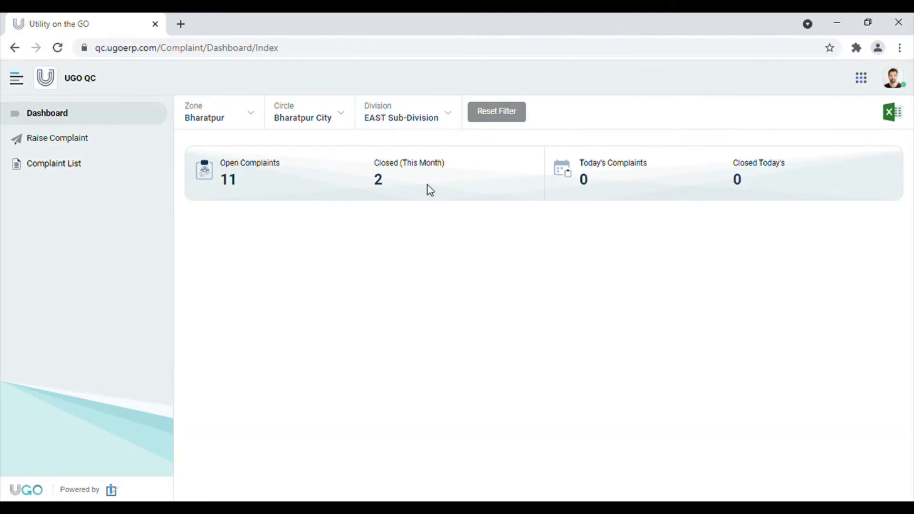
pyautogui.click(502, 118)
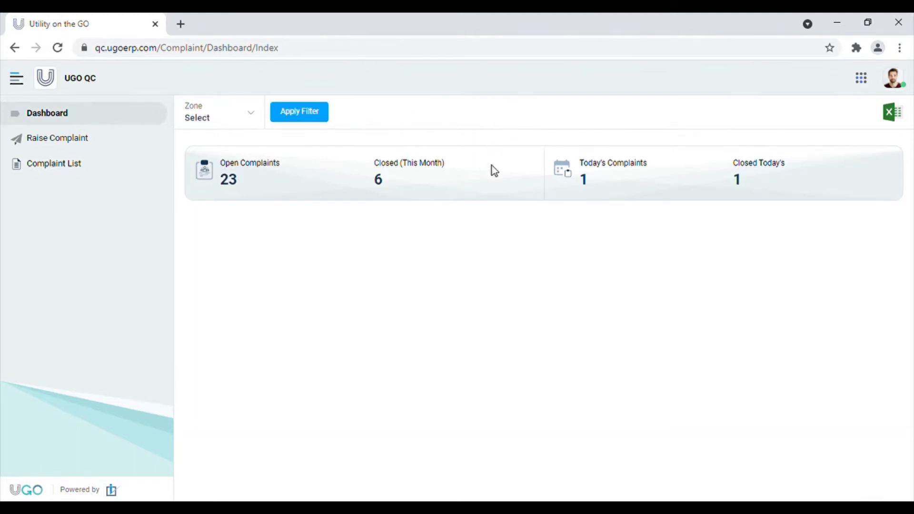
# - Start raising a complaint by searching for the consumer's account ID, check the contact details and proceed to the complaint form
pyautogui.click(74, 144)
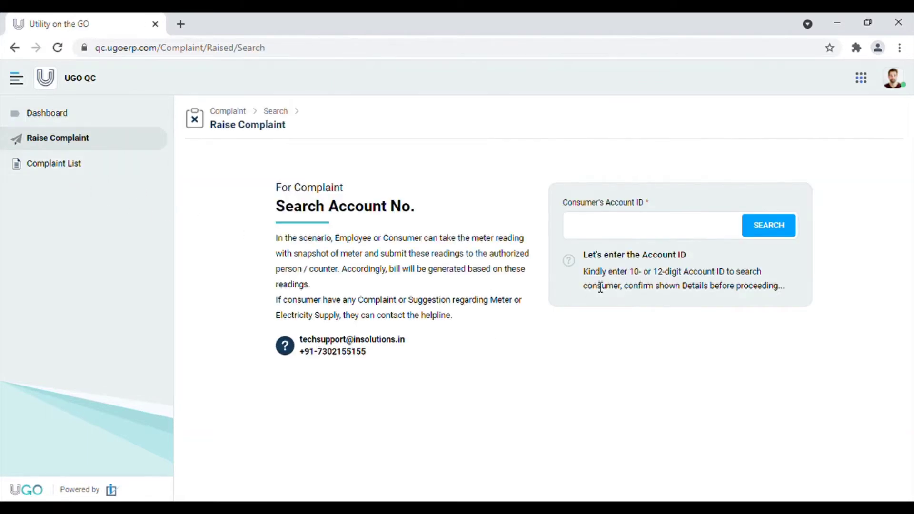
pyautogui.click(627, 235)
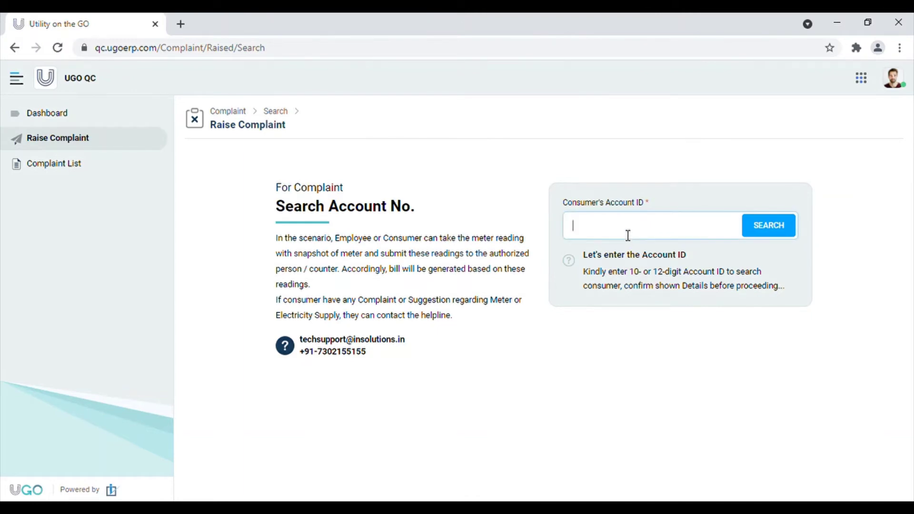
pyautogui.hotkey('ctrl', 'v')
pyautogui.click(773, 235)
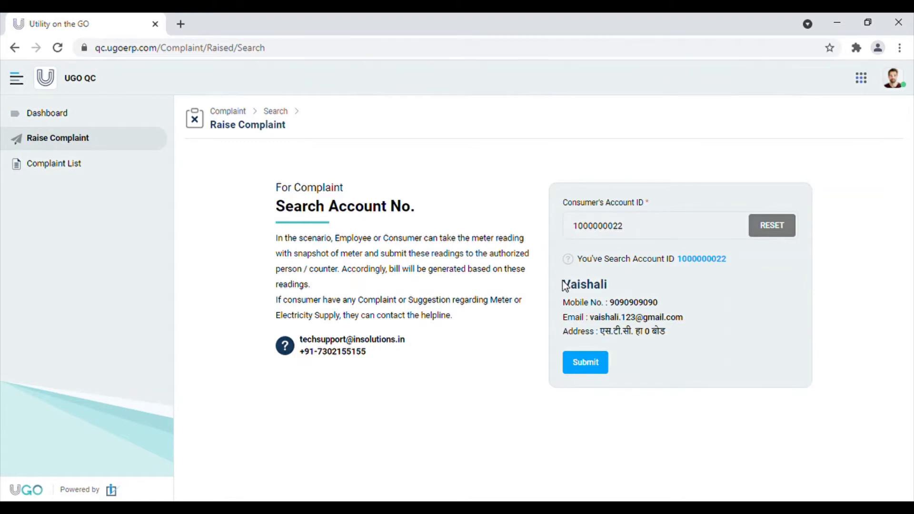
pyautogui.moveTo(564, 284); pyautogui.dragTo(671, 342)
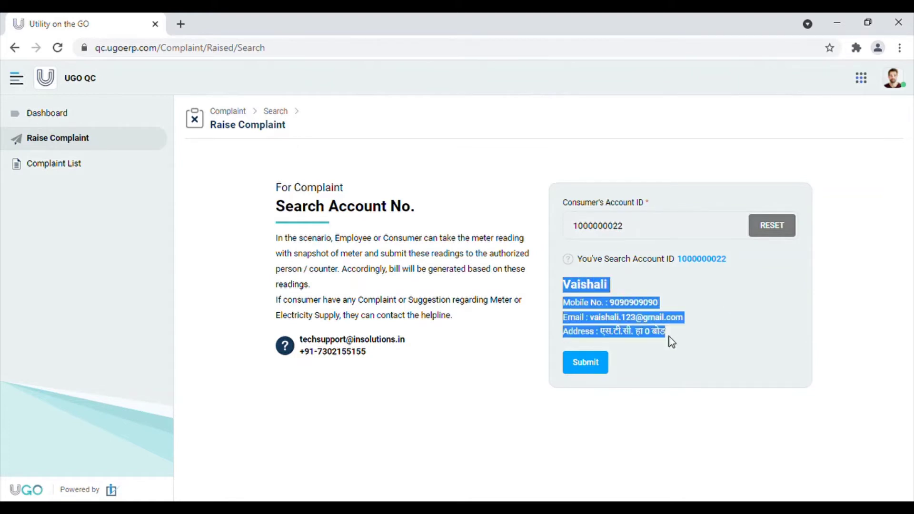
pyautogui.click(737, 333)
pyautogui.click(590, 367)
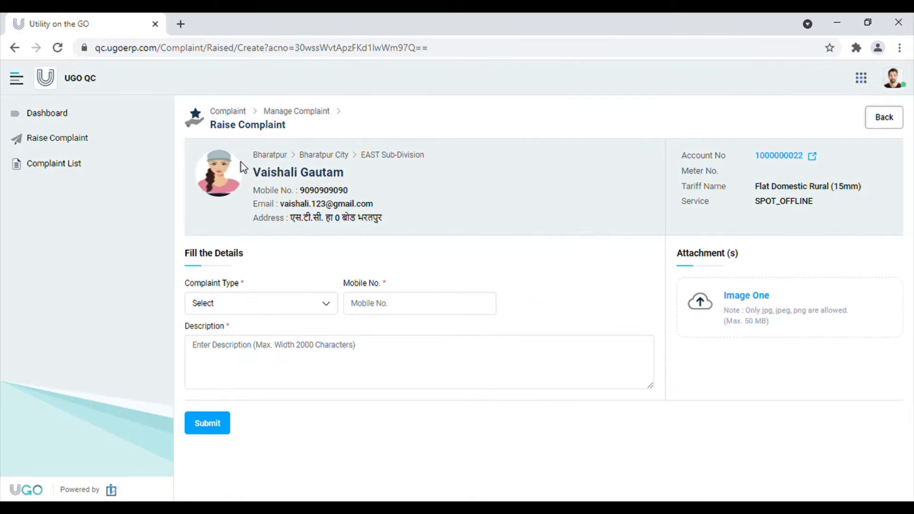
# - Examine the consumer's zone, circle and division, tariff name and service on the complaint form
pyautogui.moveTo(253, 155); pyautogui.dragTo(291, 173)
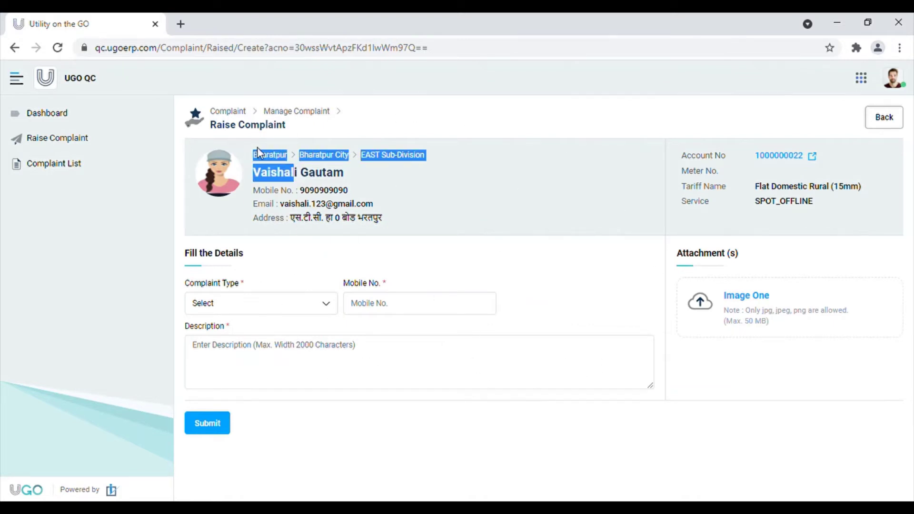
pyautogui.click(484, 208)
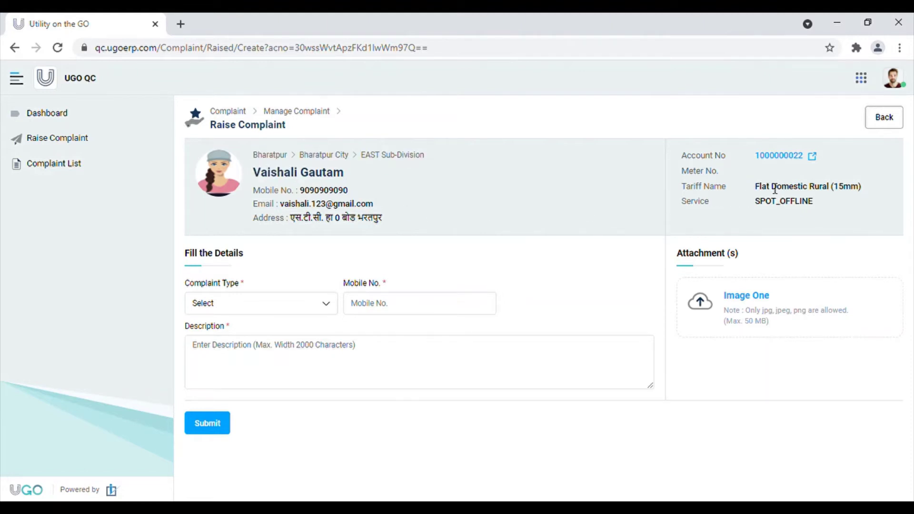
pyautogui.moveTo(761, 187); pyautogui.dragTo(812, 211)
pyautogui.click(452, 271)
# - Browse the available complaint types and set the complaint type to Bill not Received
pyautogui.click(280, 305)
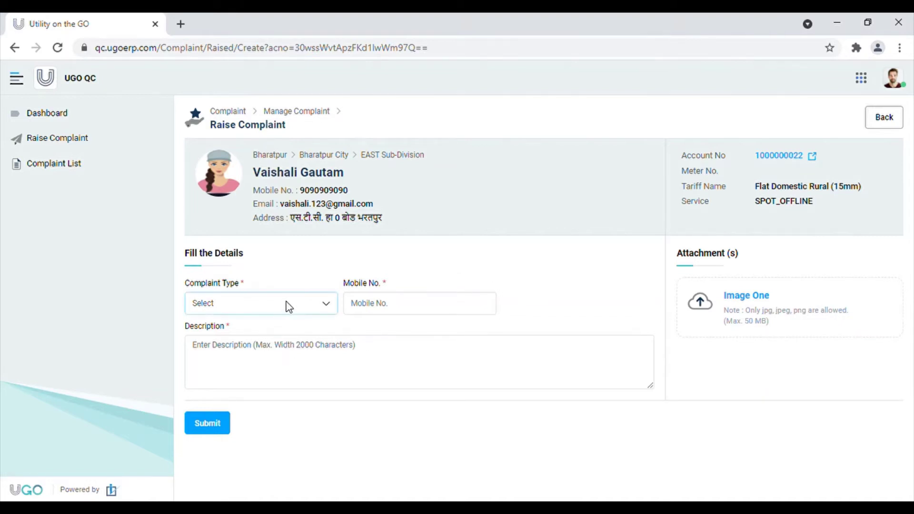
pyautogui.press('Down')
pyautogui.press('Down')
pyautogui.press('Down')
pyautogui.press('Down')
pyautogui.press('Down')
pyautogui.press('Down')
pyautogui.press('Up')
pyautogui.press('Up')
pyautogui.press('Up')
pyautogui.press('Up')
pyautogui.press('Up')
pyautogui.press('Down')
pyautogui.press('Down')
# - Enter the consumer's mobile number and the description "Bill not received from last 3 months"
pyautogui.click(364, 310)
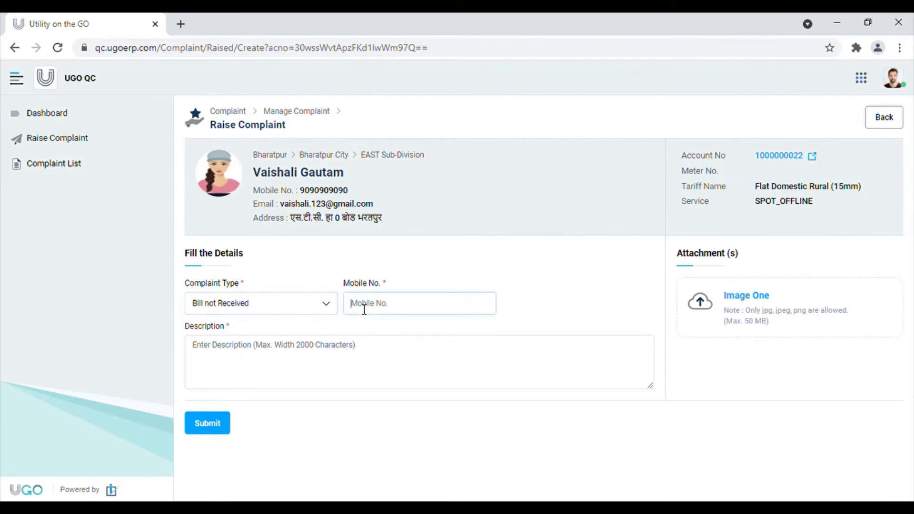
pyautogui.write('8787878787')
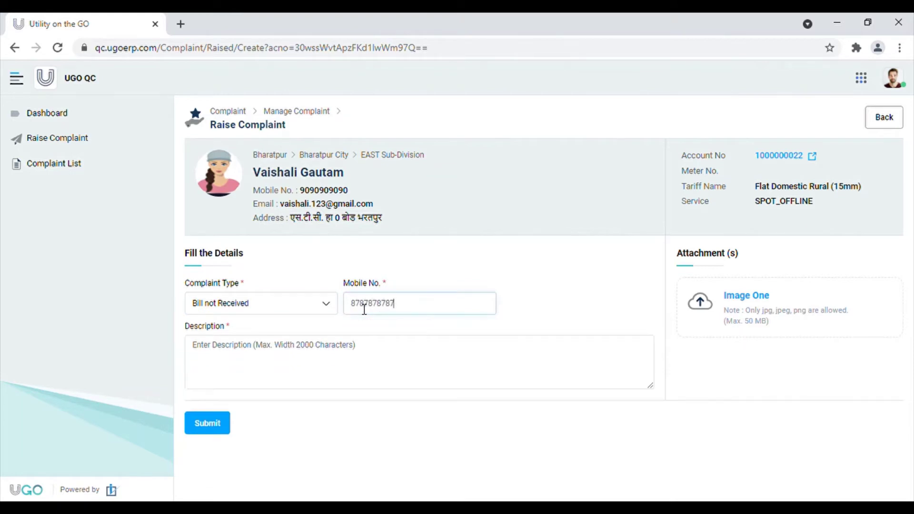
pyautogui.click(252, 368)
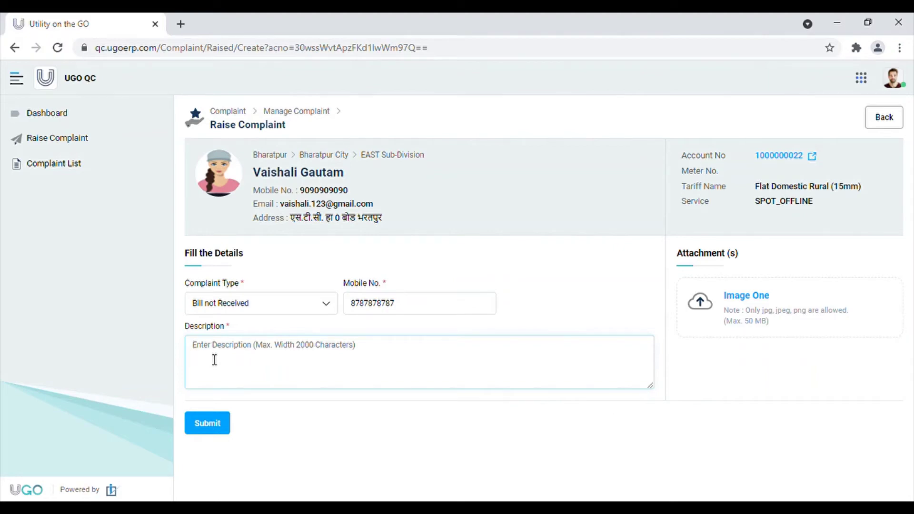
pyautogui.write('B')
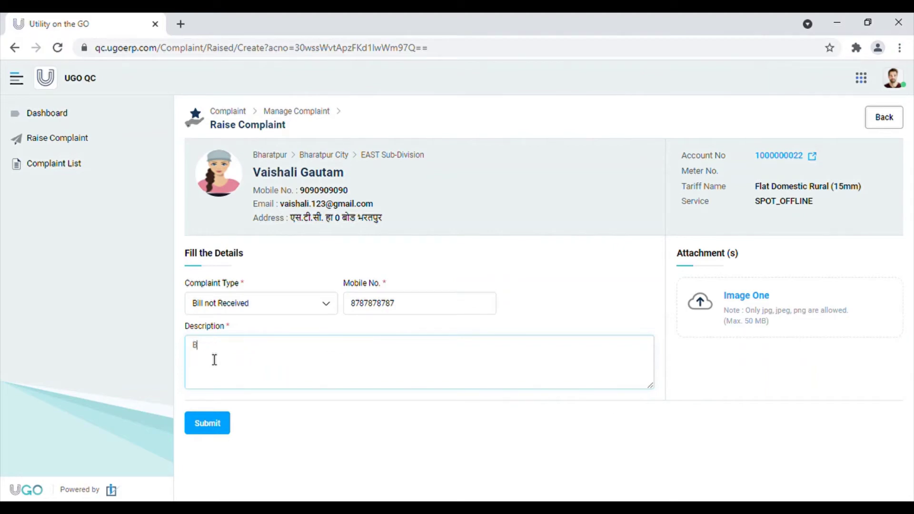
pyautogui.write('ill not received from last 3 months')
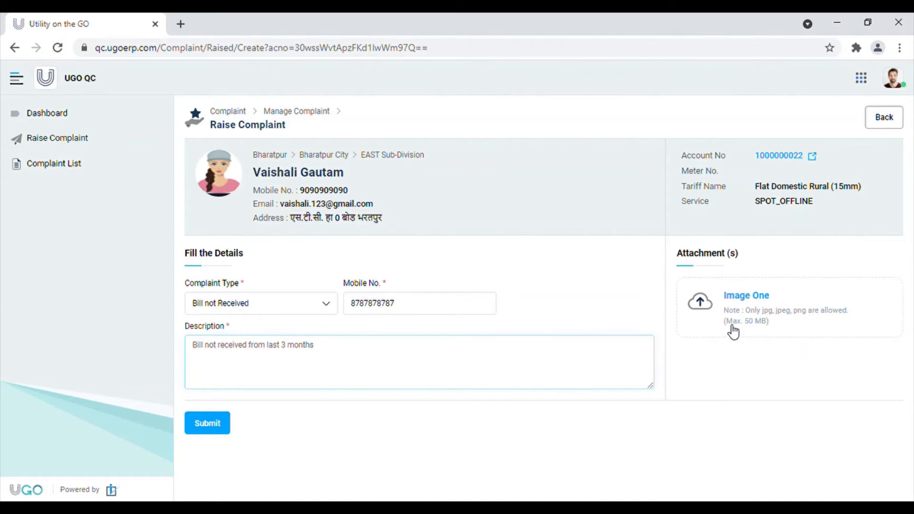
# - Attach the image smart meter 1.jpg, submit the complaint and acknowledge its registration
pyautogui.click(706, 305)
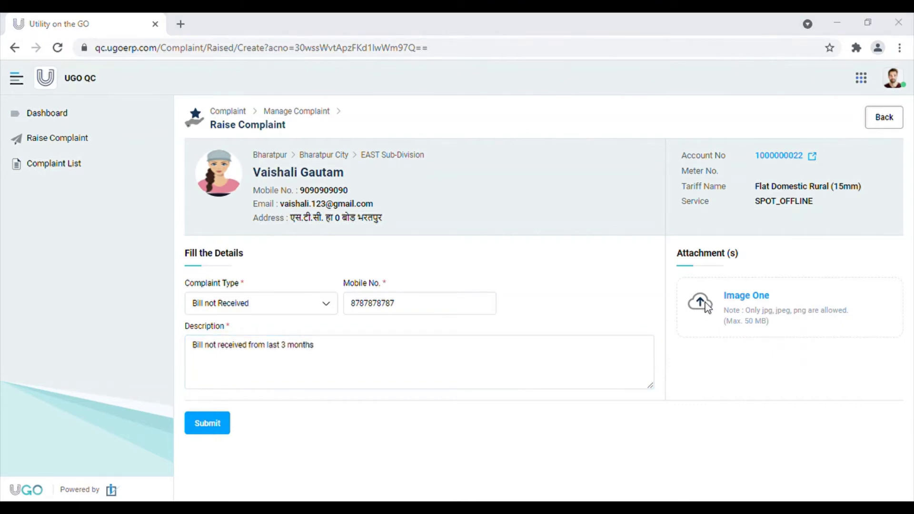
pyautogui.doubleClick(418, 149)
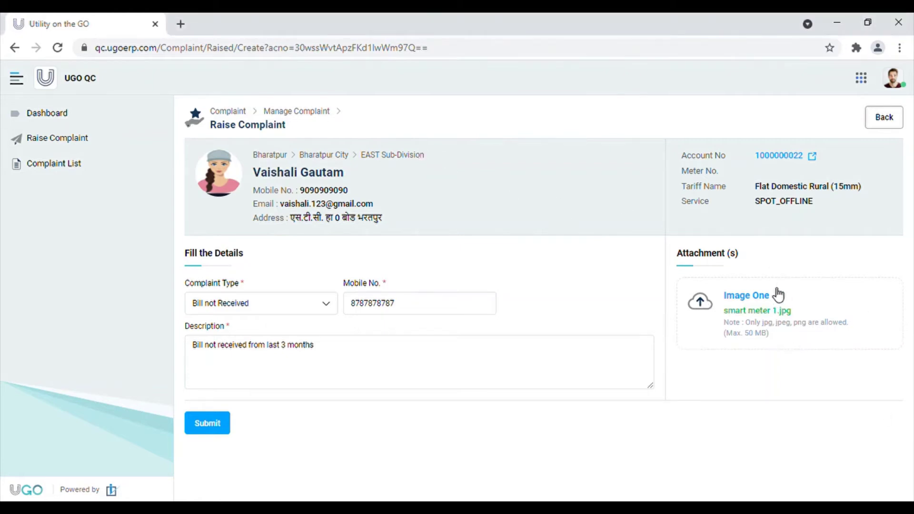
pyautogui.click(217, 429)
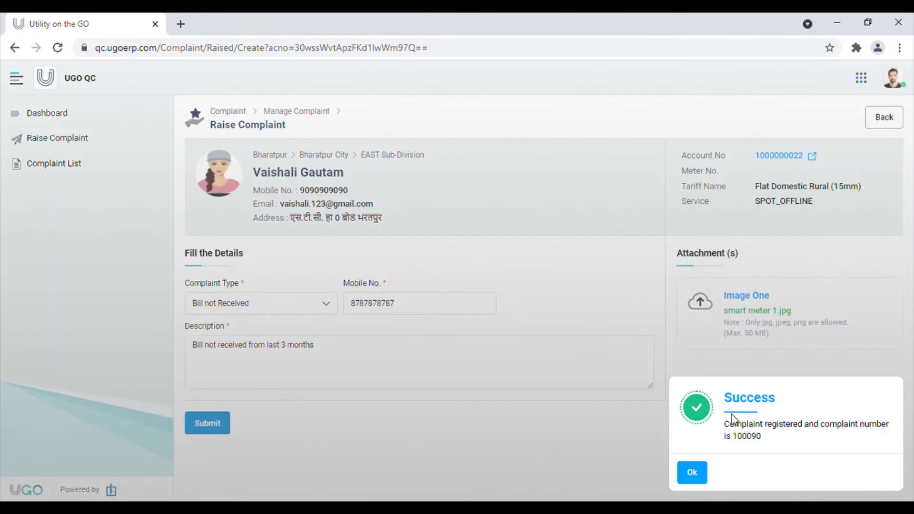
pyautogui.doubleClick(740, 440)
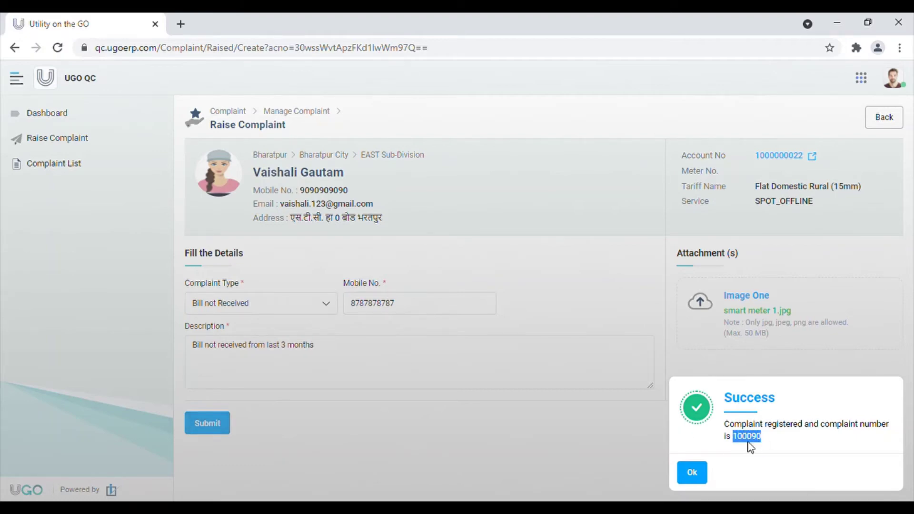
pyautogui.click(698, 475)
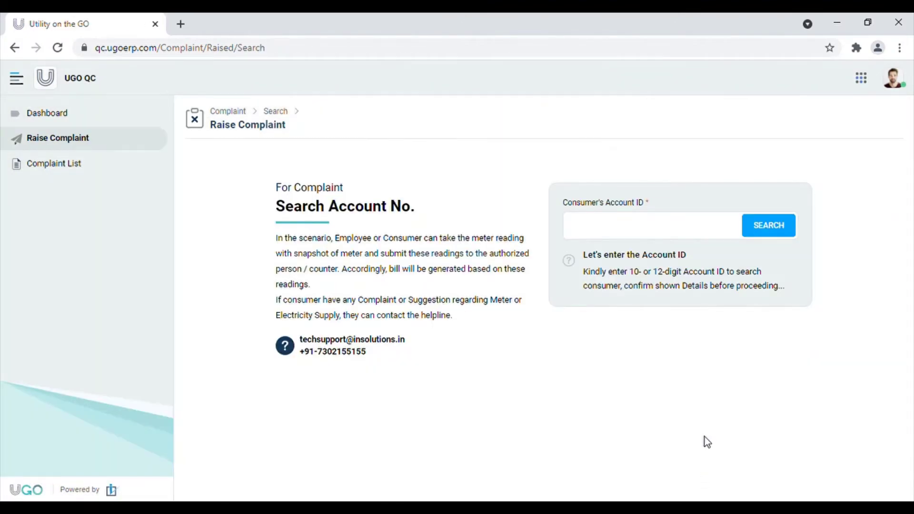
# - Search for a second consumer by account ID, changing the pasted ID's last digit, and proceed to the complaint form
pyautogui.click(639, 235)
pyautogui.hotkey('ctrl', 'v')
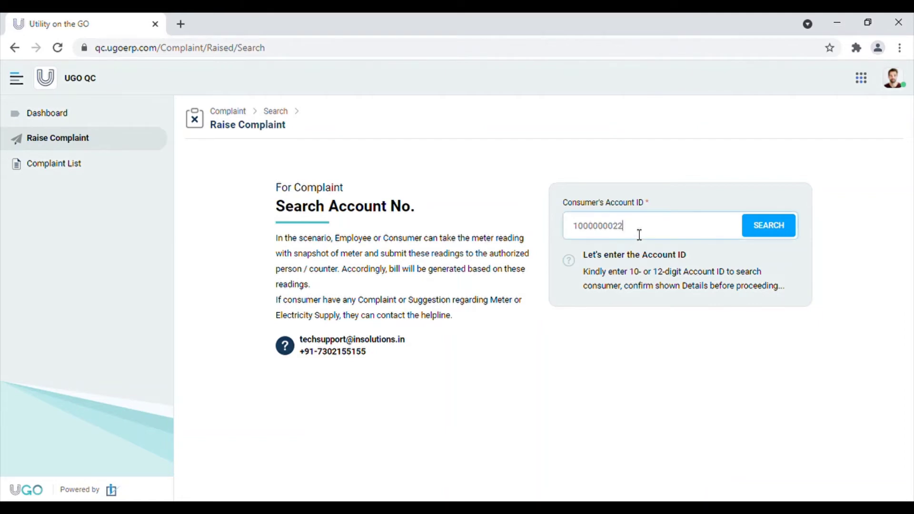
pyautogui.press('BackSpace')
pyautogui.write('1')
pyautogui.click(777, 237)
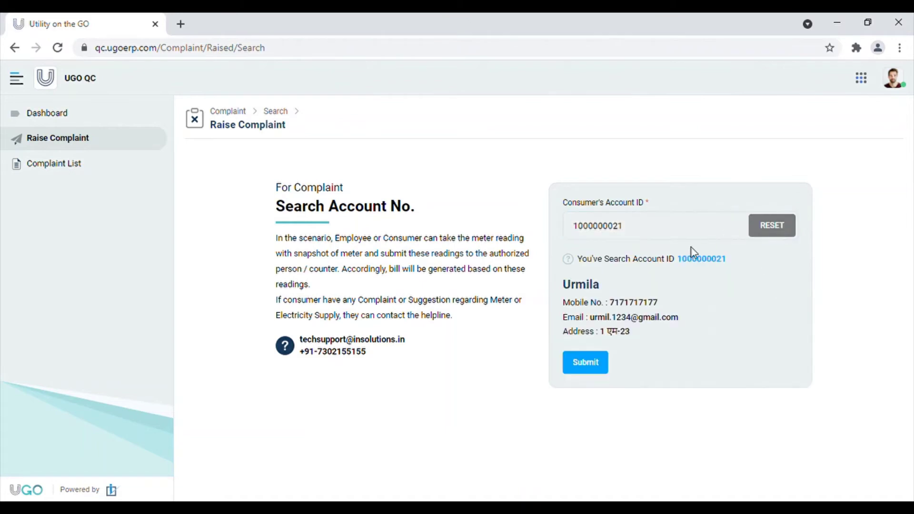
pyautogui.click(599, 363)
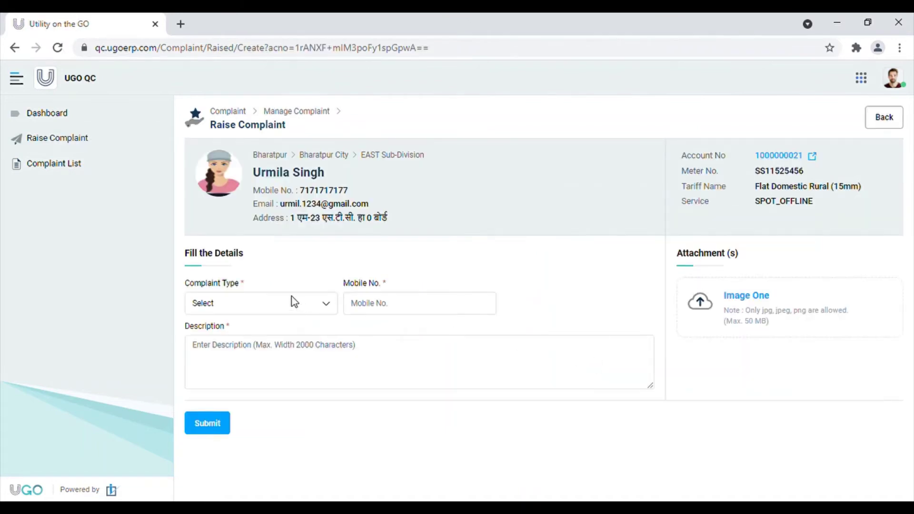
# - Set the complaint type to Meter Burnt and enter the consumer's mobile number
pyautogui.click(285, 305)
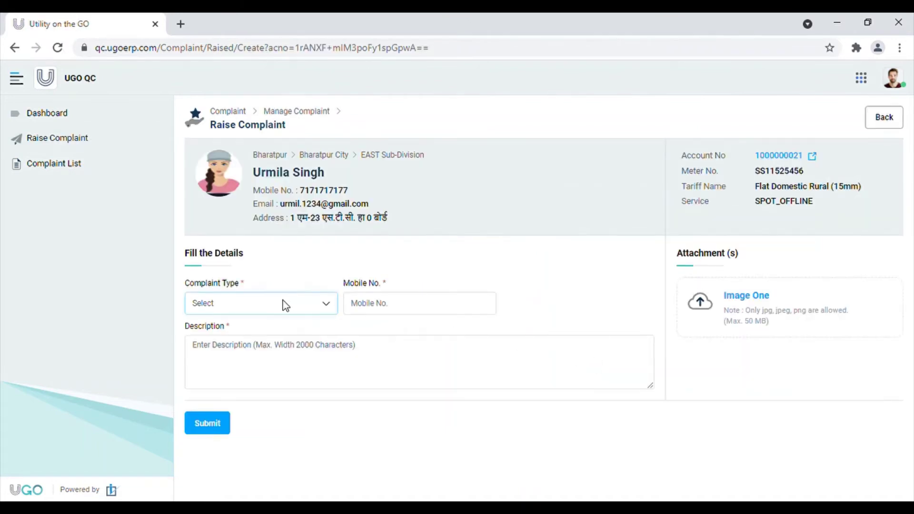
pyautogui.press('Down')
pyautogui.press('Down')
pyautogui.click(376, 309)
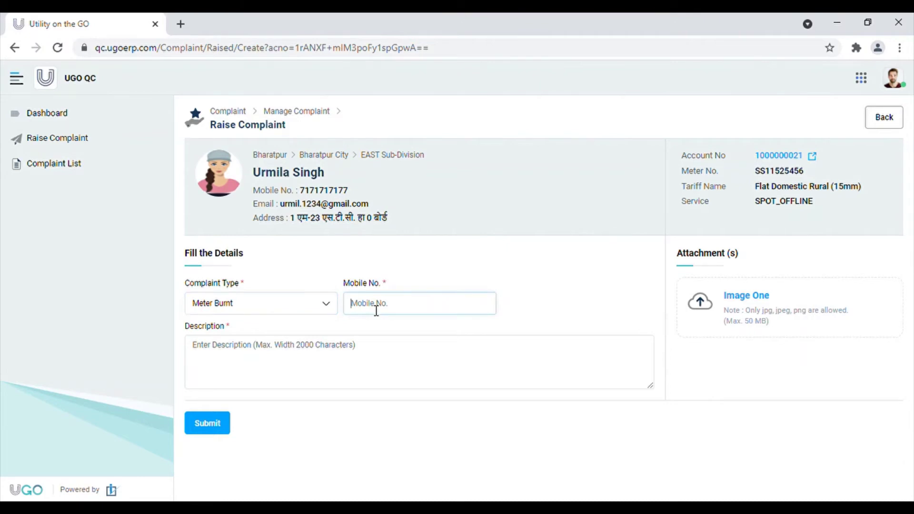
pyautogui.write('8686868686')
# - Enter the description "Meter burnt please check and replace if required" and attach the image smart meter 2.jpg
pyautogui.click(321, 370)
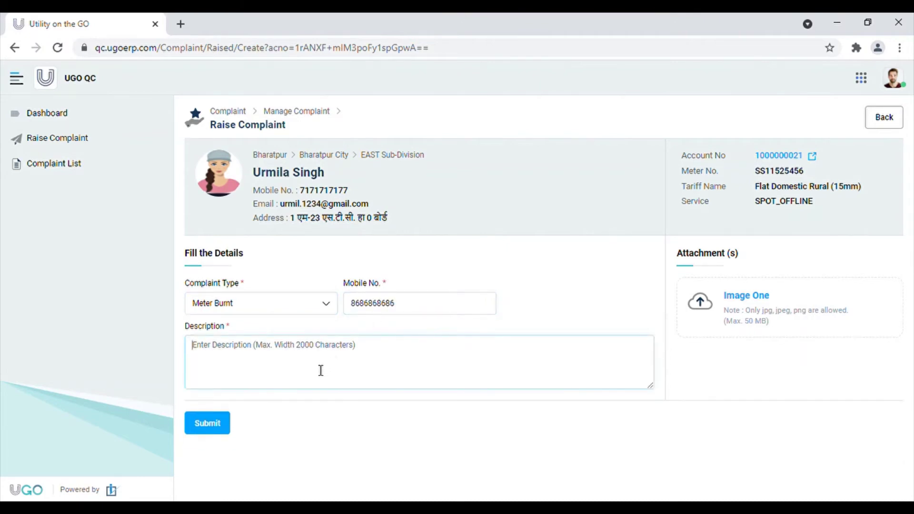
pyautogui.write('Meter')
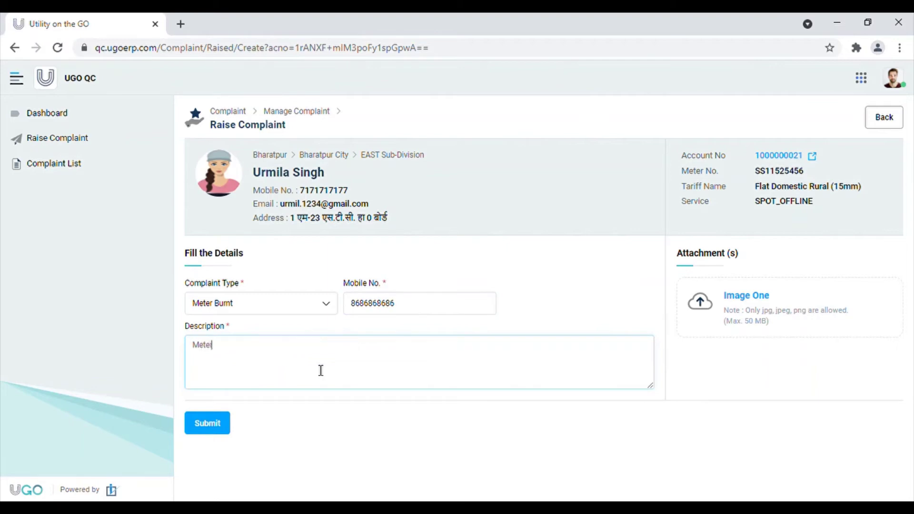
pyautogui.write(' burnt please check and replace')
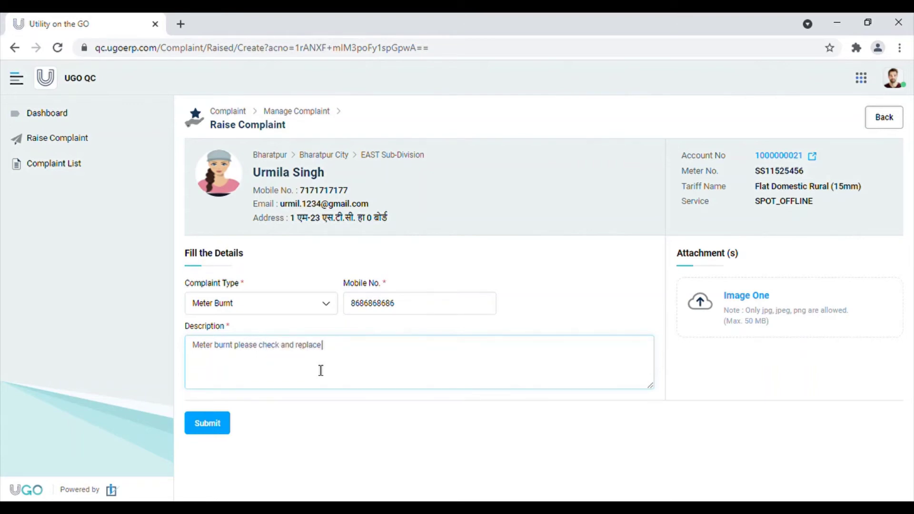
pyautogui.write(' it required')
pyautogui.click(709, 306)
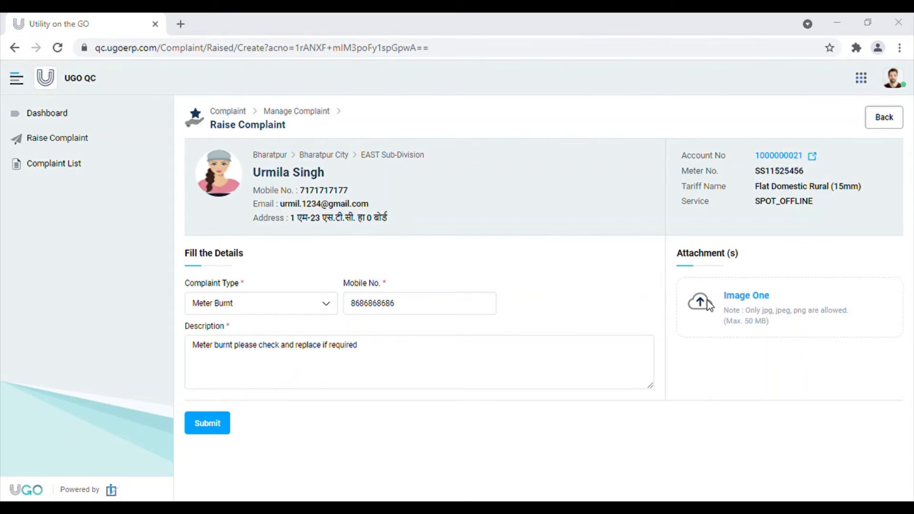
pyautogui.doubleClick(224, 147)
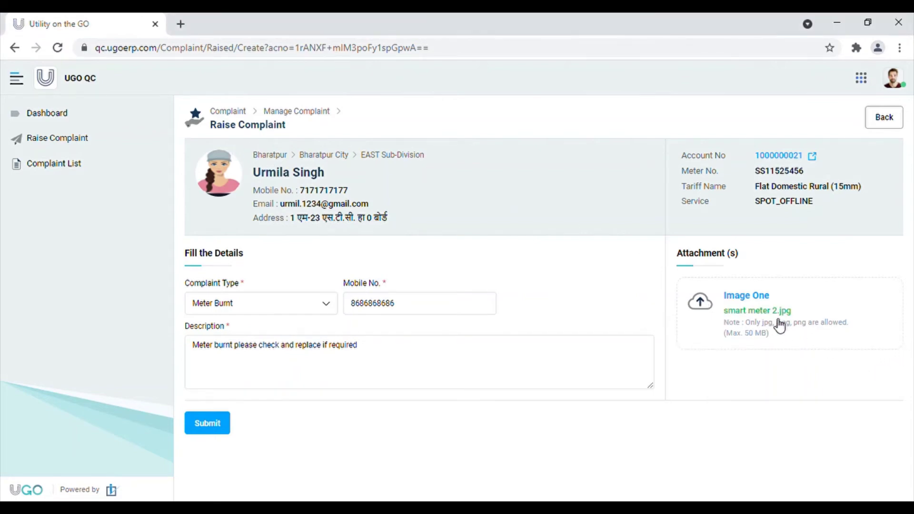
# - Submit the Meter Burnt complaint and acknowledge its registration
pyautogui.click(208, 430)
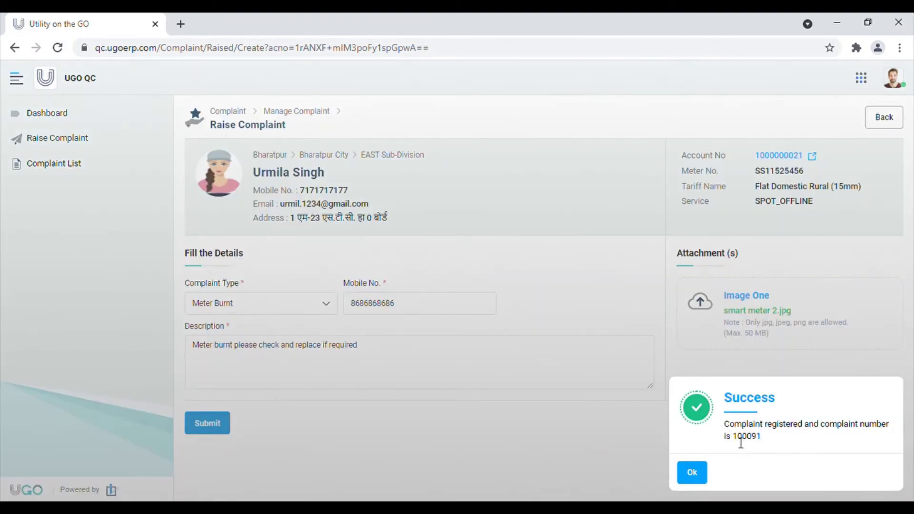
pyautogui.moveTo(733, 437); pyautogui.dragTo(775, 440)
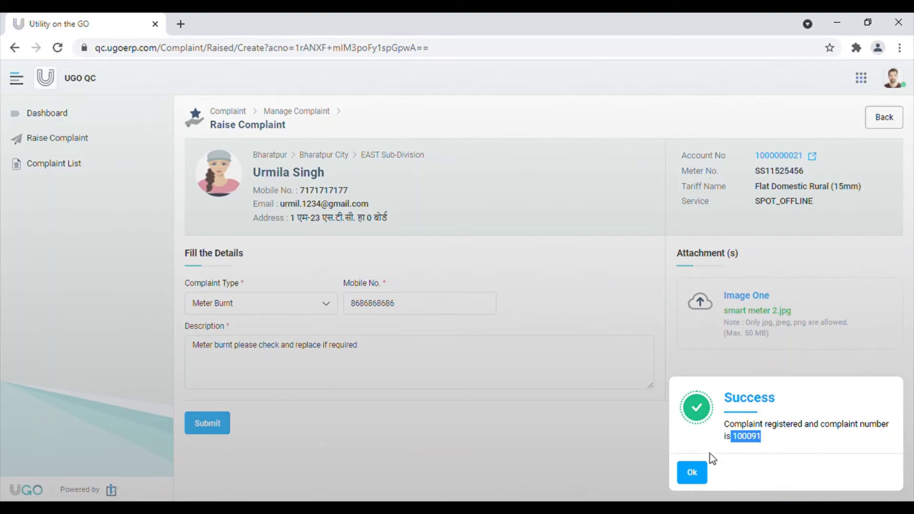
pyautogui.click(695, 474)
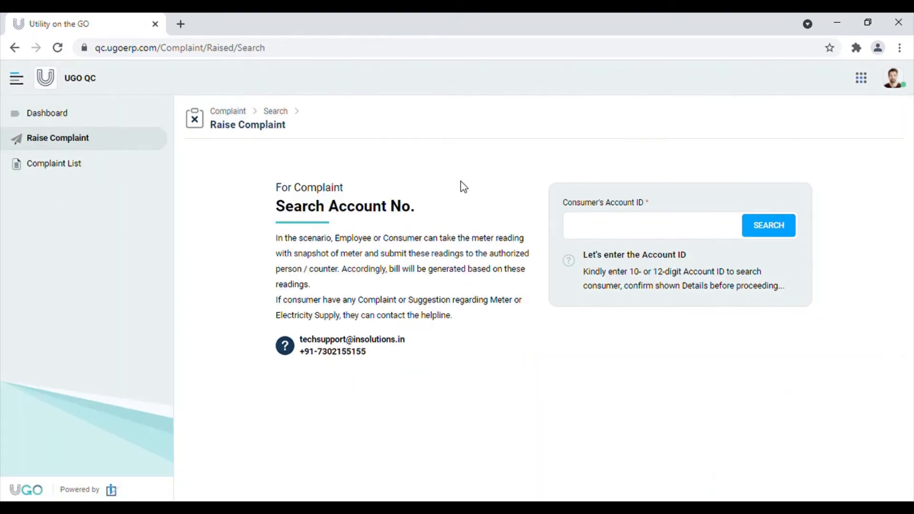
# - Open the complaint list and filter it by the status Close
pyautogui.click(61, 167)
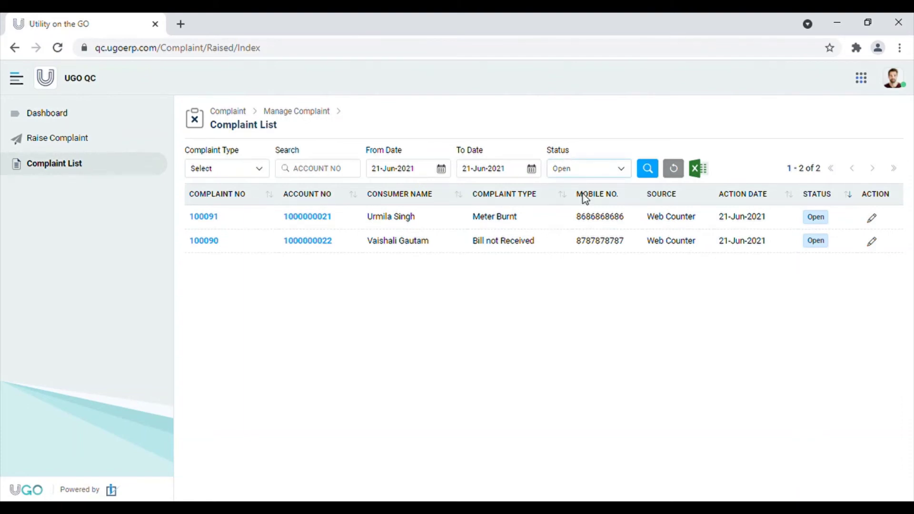
pyautogui.press('Down')
pyautogui.click(647, 169)
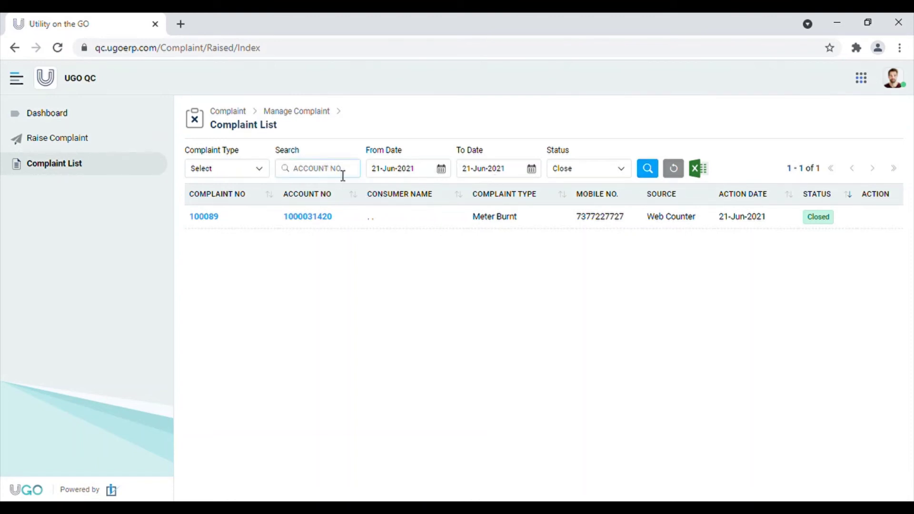
# - Filter the complaint list by complaint type Other and status Open
pyautogui.click(234, 167)
pyautogui.press('Down')
pyautogui.press('Down')
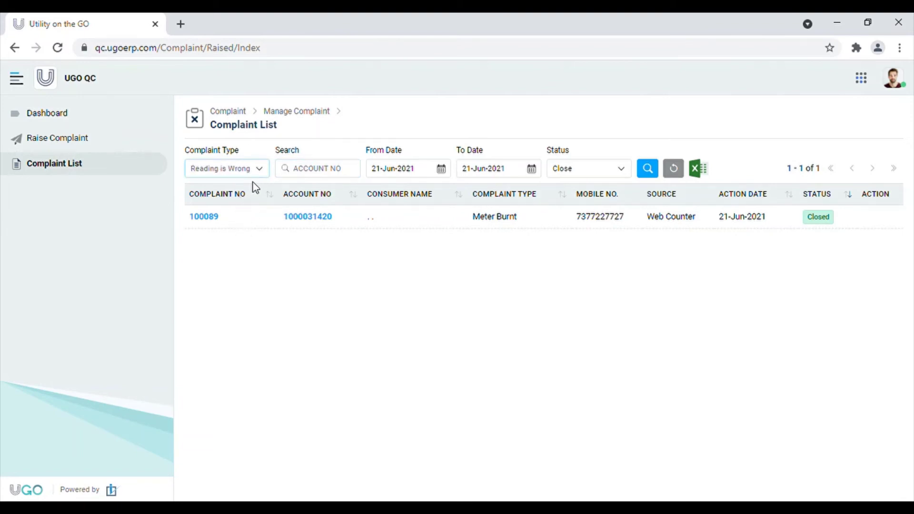
pyautogui.press('Up')
pyautogui.press('Down')
pyautogui.press('Down')
pyautogui.press('Down')
pyautogui.press('Down')
pyautogui.click(582, 171)
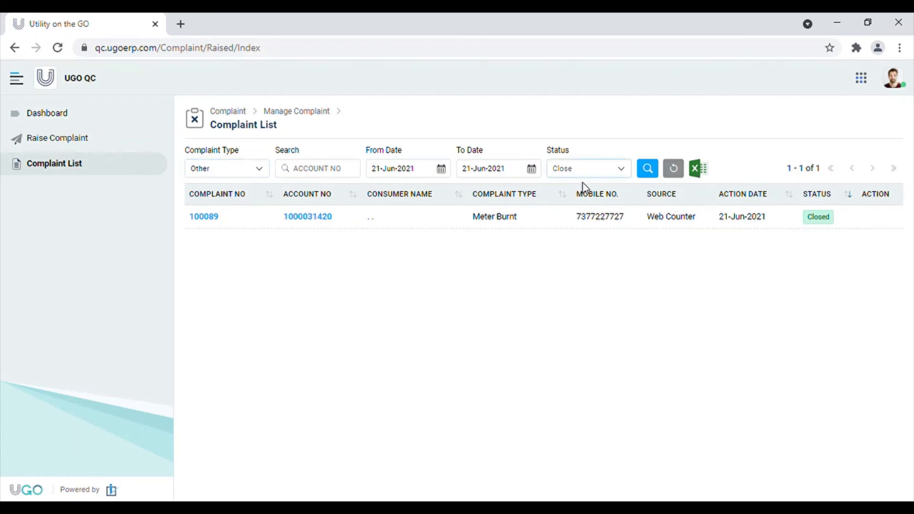
pyautogui.click(585, 185)
pyautogui.click(654, 173)
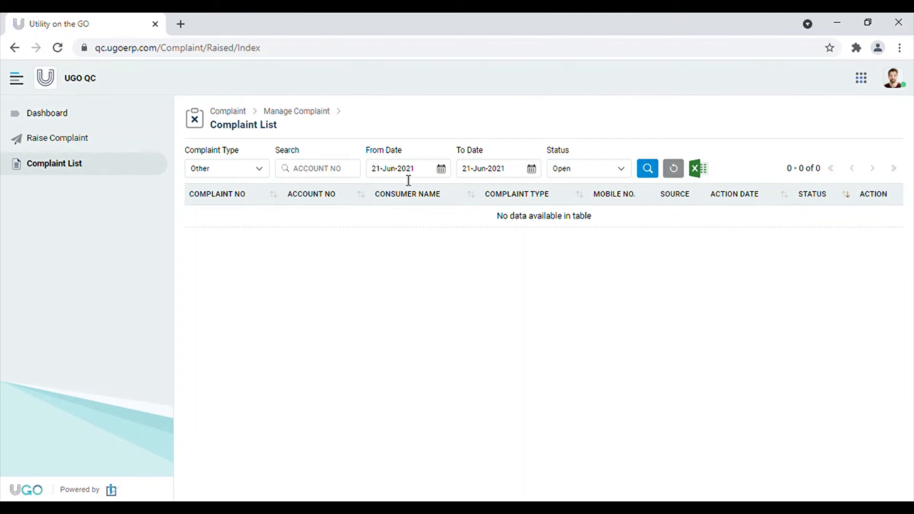
# - Clear the complaint type filter, list the open complaints again and open the Meter Burnt complaint for closing
pyautogui.click(216, 172)
pyautogui.click(227, 190)
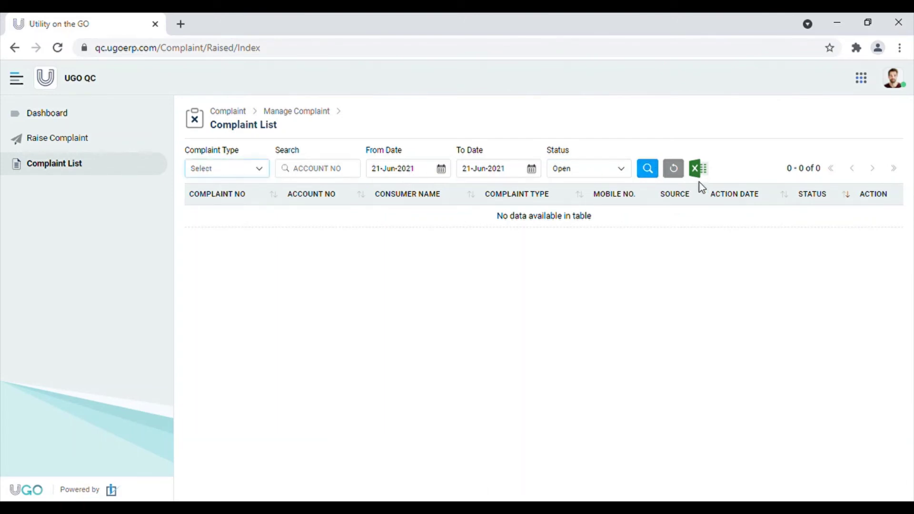
pyautogui.click(656, 174)
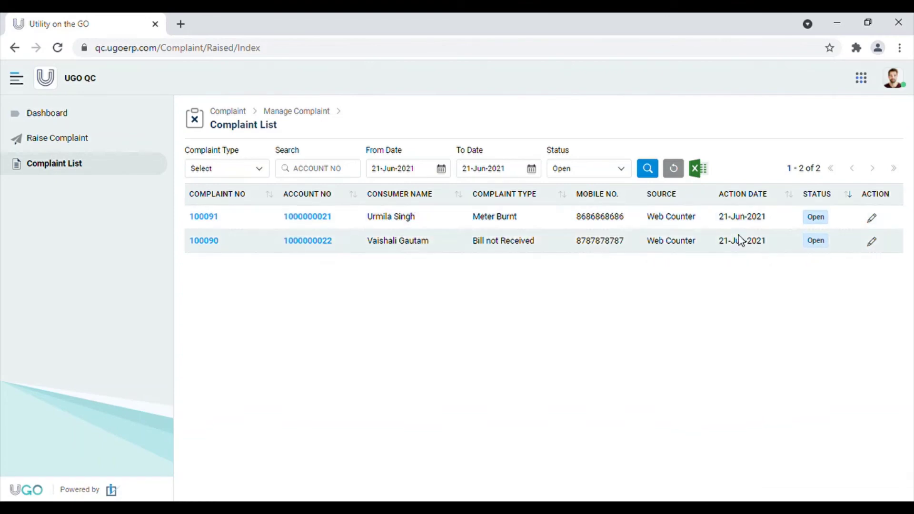
pyautogui.click(875, 220)
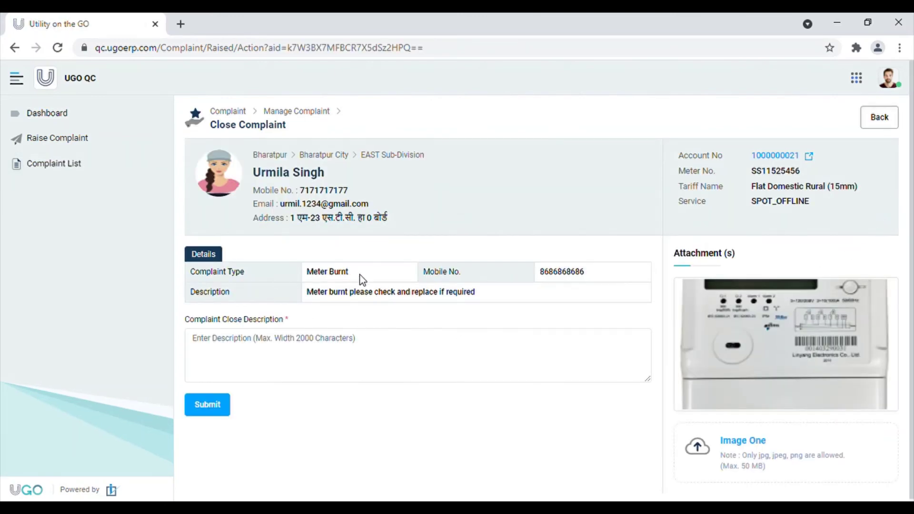
# - Review the consumer information, service, complaint type, mobile number and description on the Close Complaint page
pyautogui.moveTo(255, 153); pyautogui.dragTo(405, 233)
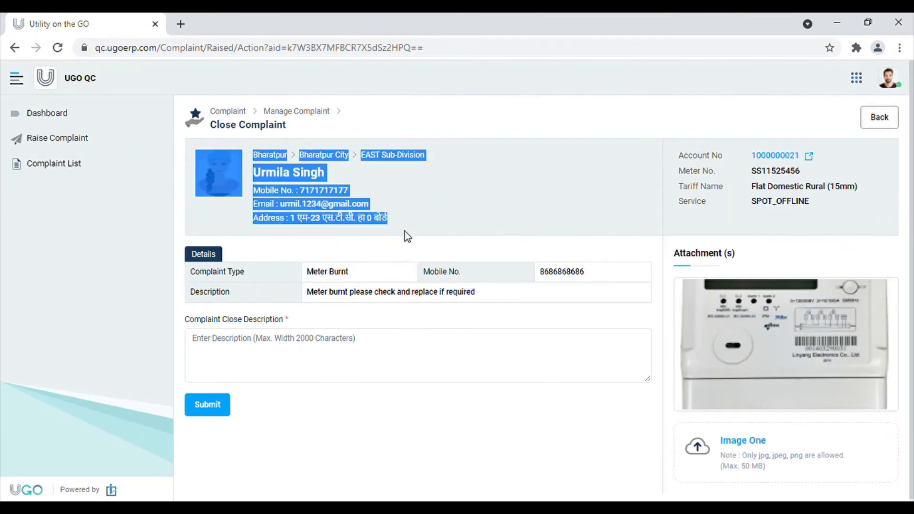
pyautogui.click(447, 207)
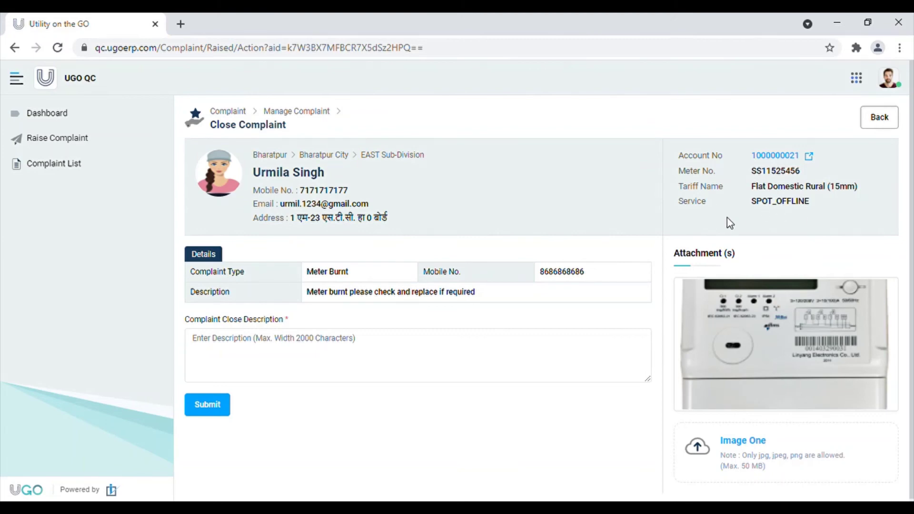
pyautogui.moveTo(791, 203); pyautogui.dragTo(751, 204)
pyautogui.click(352, 253)
pyautogui.moveTo(362, 269); pyautogui.dragTo(305, 276)
pyautogui.moveTo(602, 279); pyautogui.dragTo(529, 281)
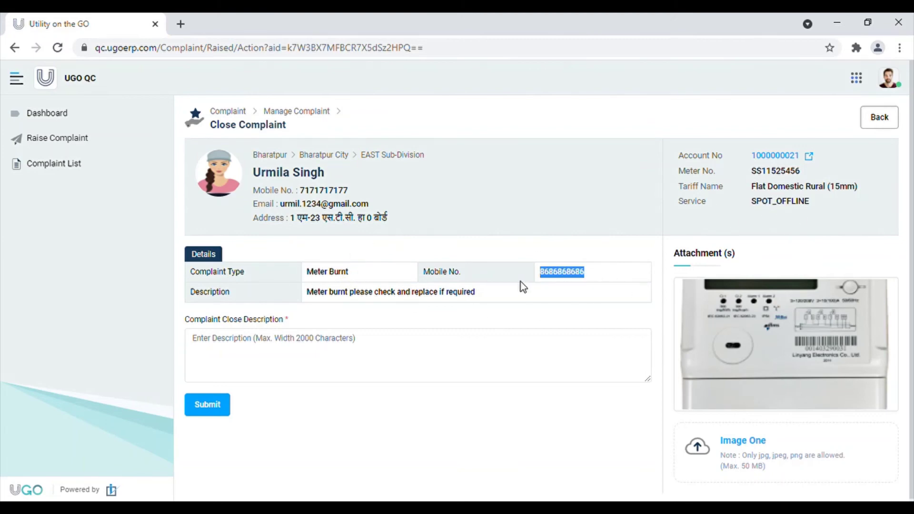
pyautogui.click(590, 273)
pyautogui.moveTo(305, 291); pyautogui.dragTo(486, 301)
# - Enter the complaint close description "meter changed" and attach the image smart meter 1.jpg
pyautogui.click(495, 345)
pyautogui.scroll(-1, 515, 369)
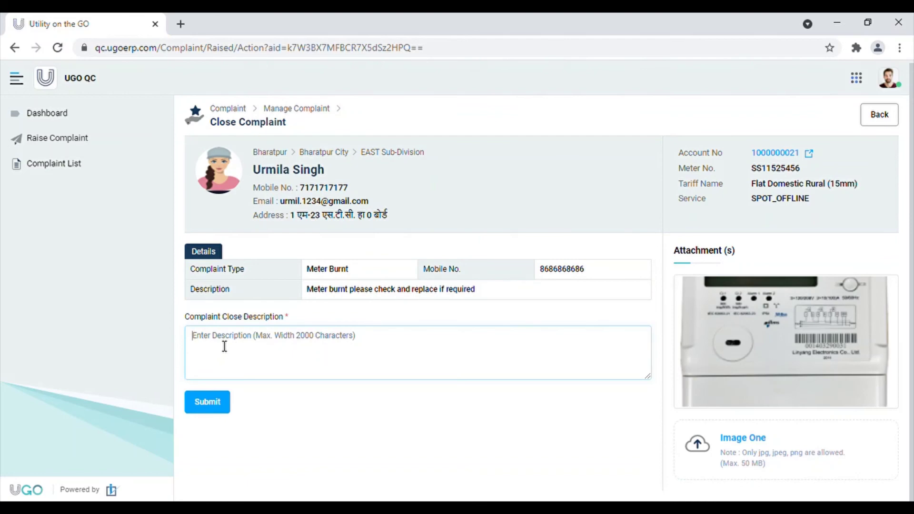
pyautogui.write('meter change')
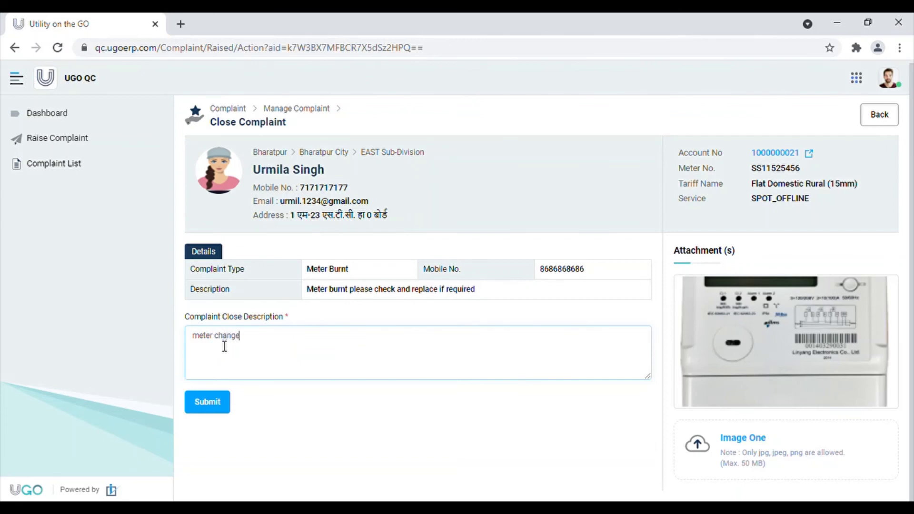
pyautogui.write('d')
pyautogui.click(409, 455)
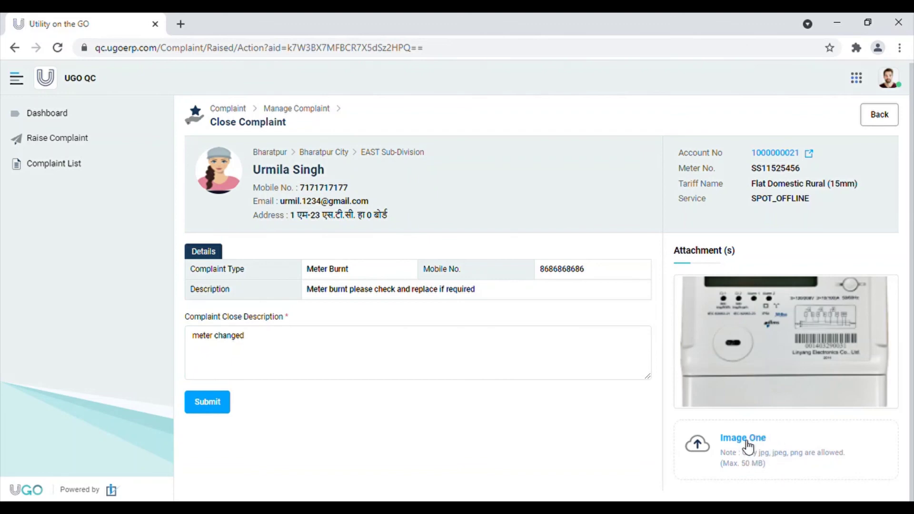
pyautogui.click(698, 445)
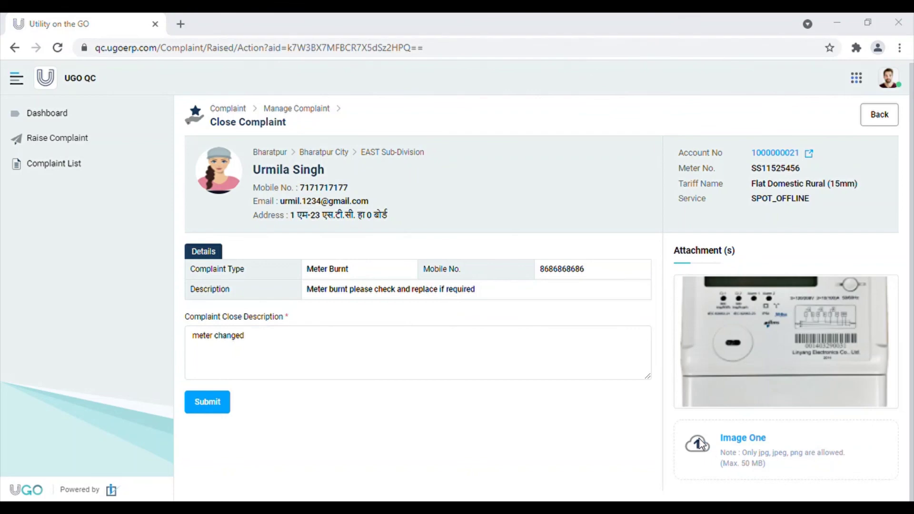
pyautogui.doubleClick(370, 147)
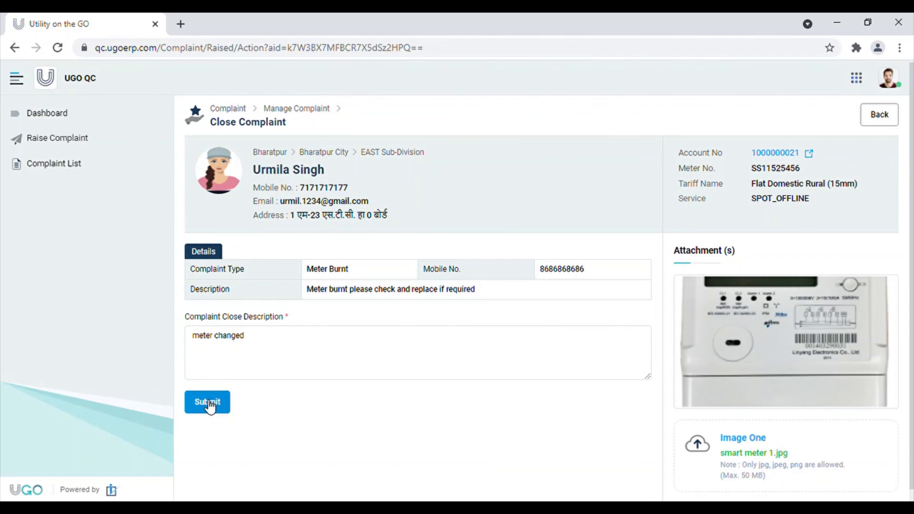
# - Submit the complaint closure and acknowledge the success message
pyautogui.click(209, 403)
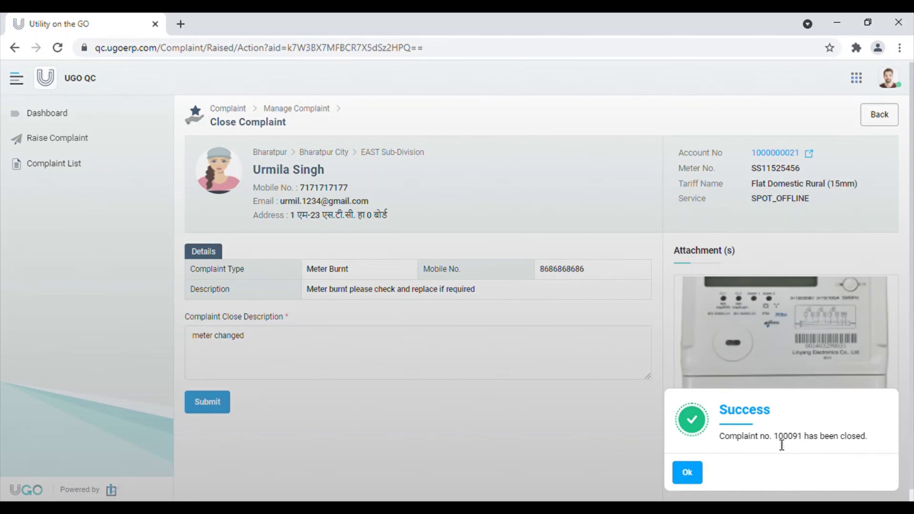
pyautogui.moveTo(773, 438); pyautogui.dragTo(802, 440)
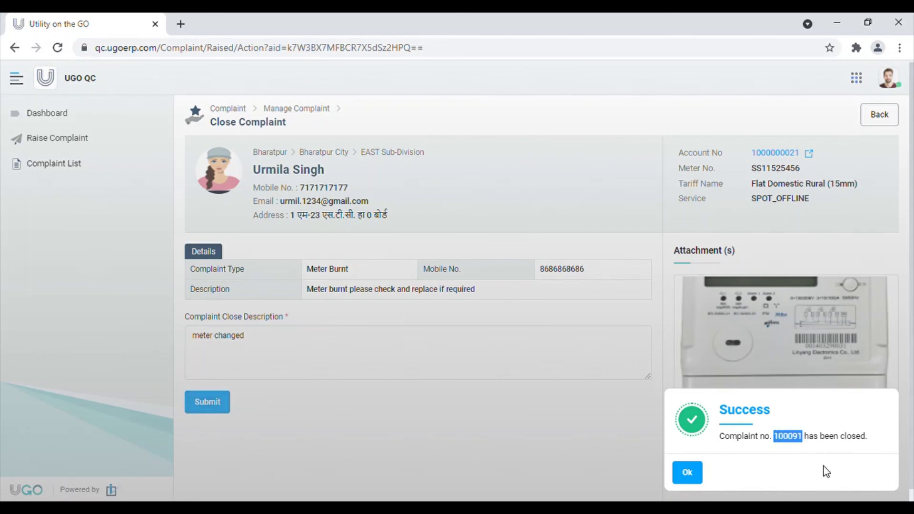
pyautogui.click(687, 473)
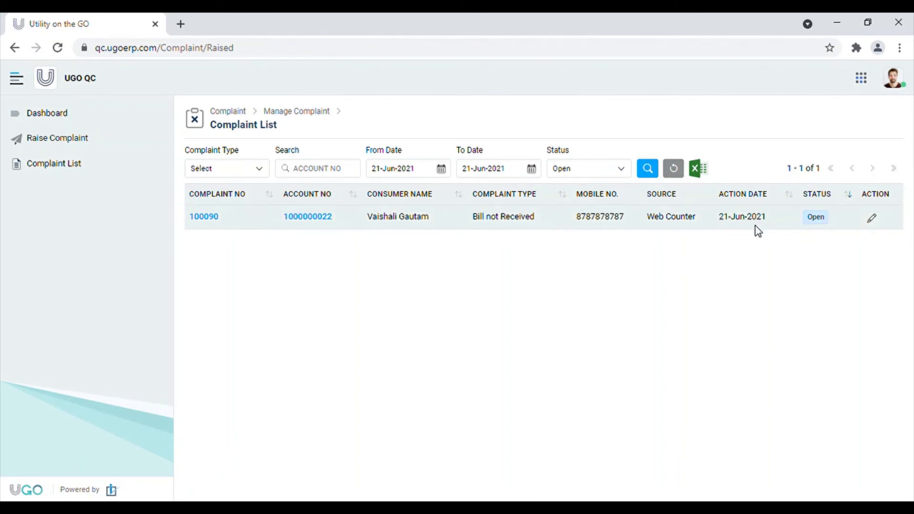
# - Filter the complaint list by status Close and check the consumer and status of the newly closed complaint
pyautogui.click(590, 199)
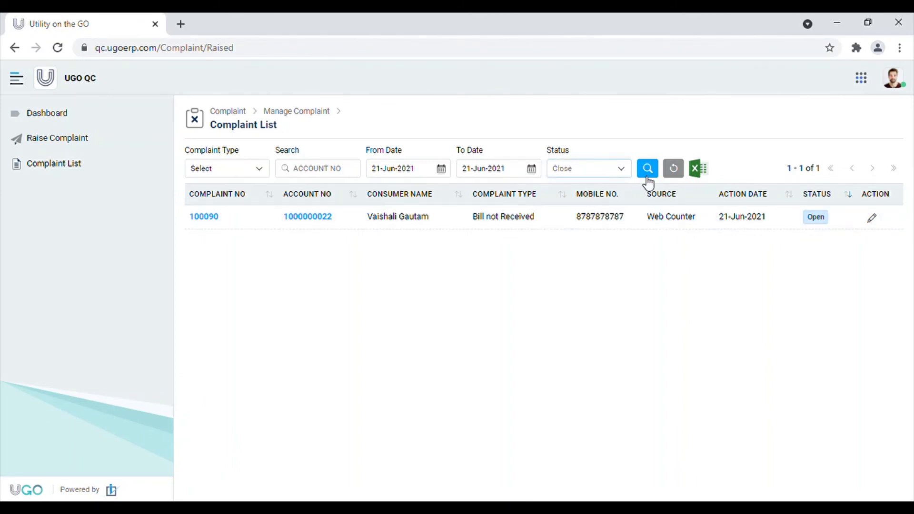
pyautogui.click(647, 168)
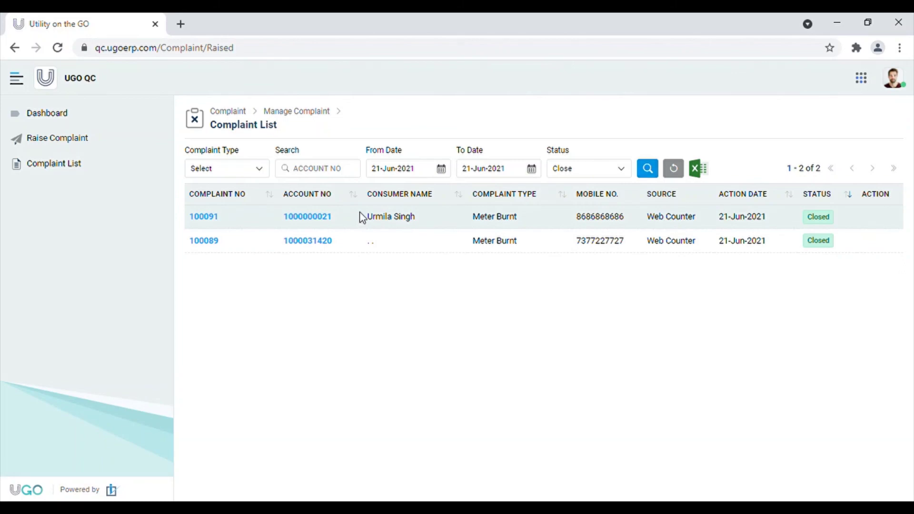
pyautogui.moveTo(362, 218); pyautogui.dragTo(438, 218)
pyautogui.moveTo(802, 218); pyautogui.dragTo(843, 223)
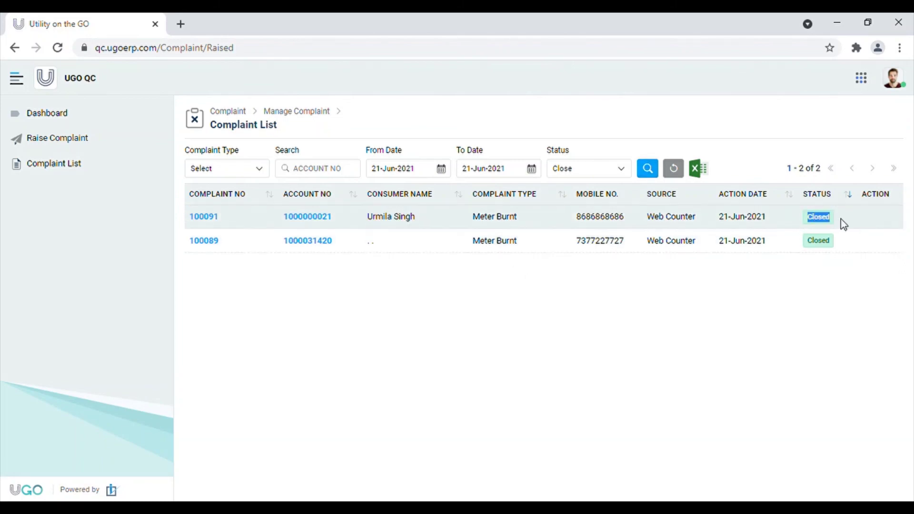